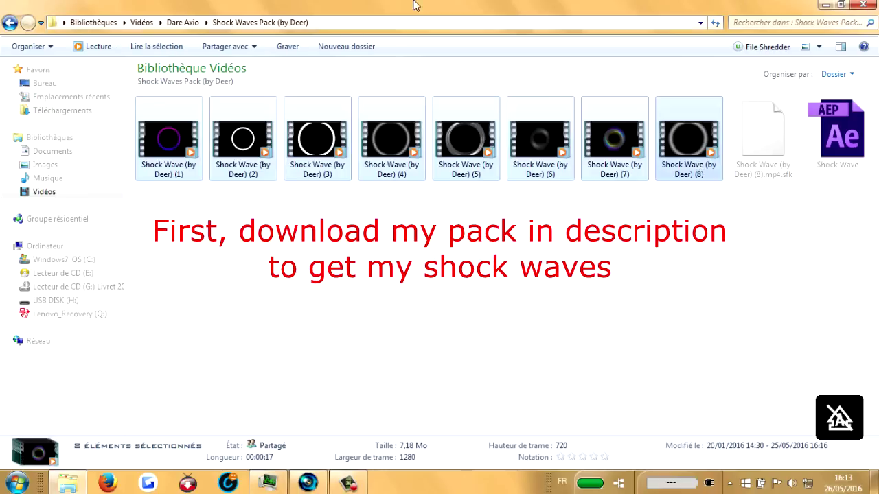
Switch to Vegas Pro and preview the Terminal drop back clip around 00:02:00 on the timeline.
left_click(154, 48)
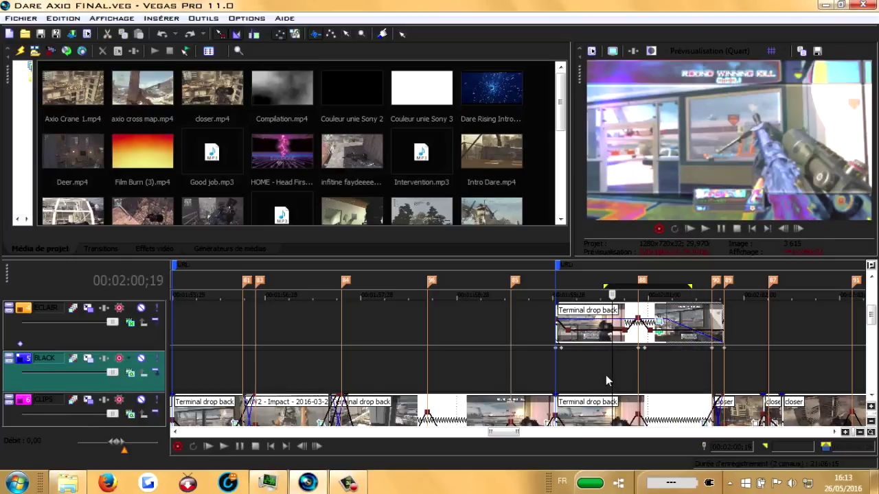
scroll(605, 375, "down", 2)
scroll(606, 379, "down", 6)
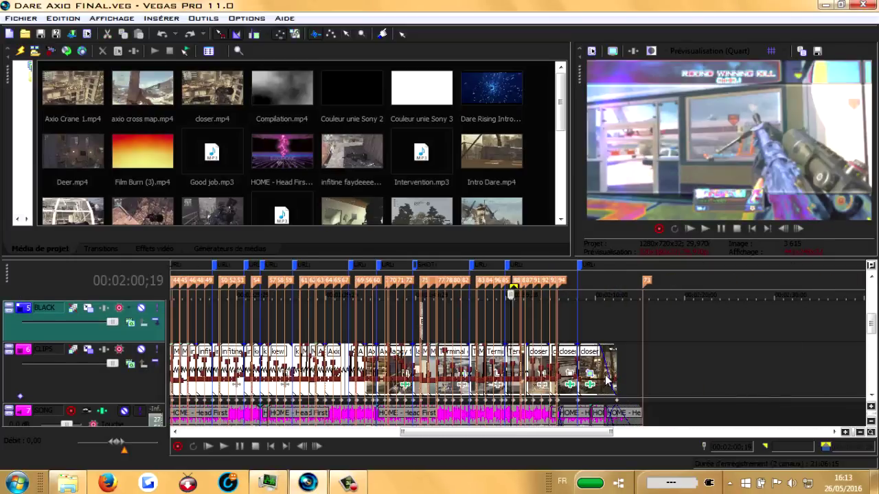
scroll(606, 379, "up", 4)
scroll(605, 379, "up", 2)
scroll(450, 358, "up", 1)
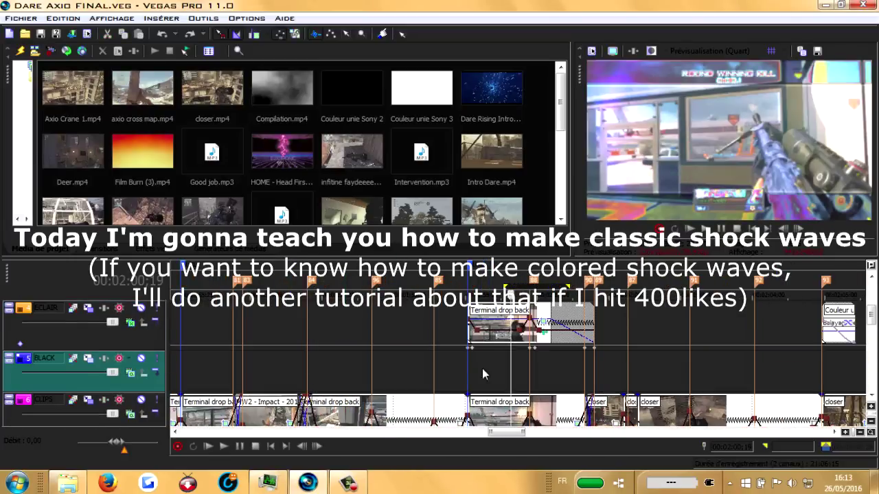
left_click_drag(450, 358, 476, 368)
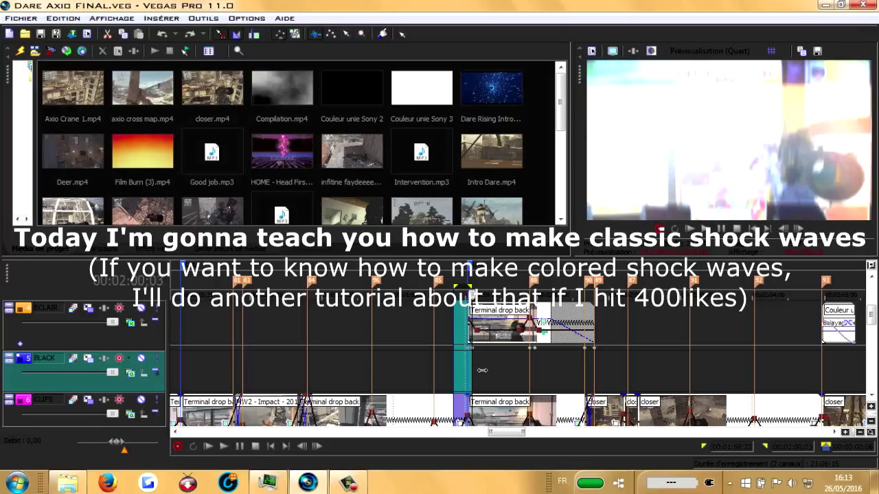
left_click_drag(480, 369, 510, 369)
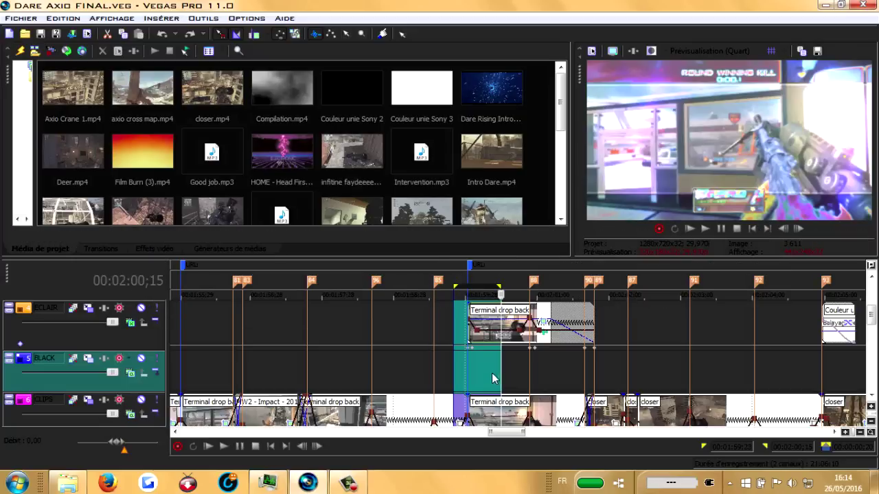
left_click_drag(483, 373, 535, 367)
scroll(611, 366, "down", 3)
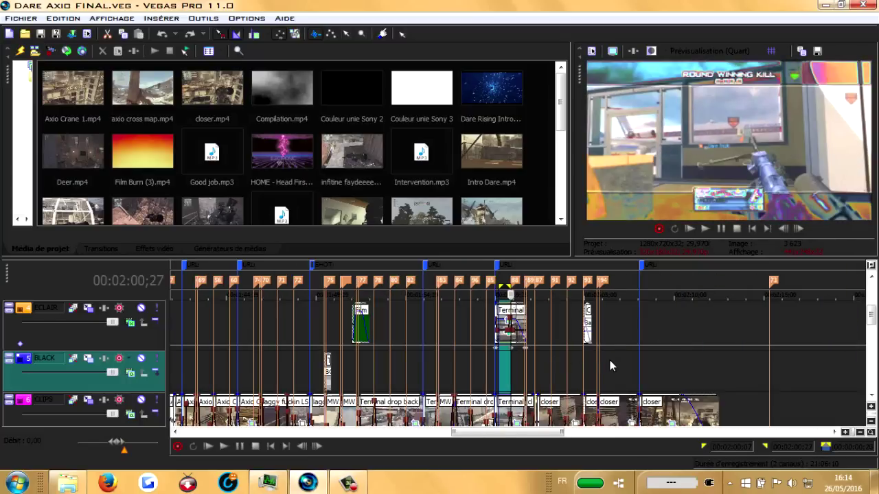
Preview the shot near 00:02:08 where the existing Shock Wave 1 clip sits on the SHOCK track.
left_click(619, 367)
scroll(619, 367, "up", 4)
left_click_drag(520, 376, 619, 386)
scroll(619, 386, "up", 3)
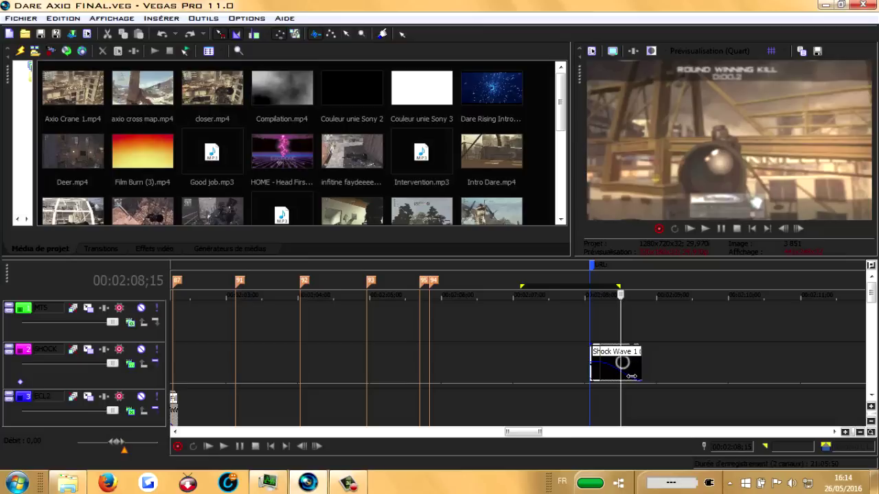
scroll(567, 367, "down", 1)
scroll(566, 367, "up", 1)
Delete the existing SHOCK track together with its Shock Wave 1 clip.
left_click(132, 382)
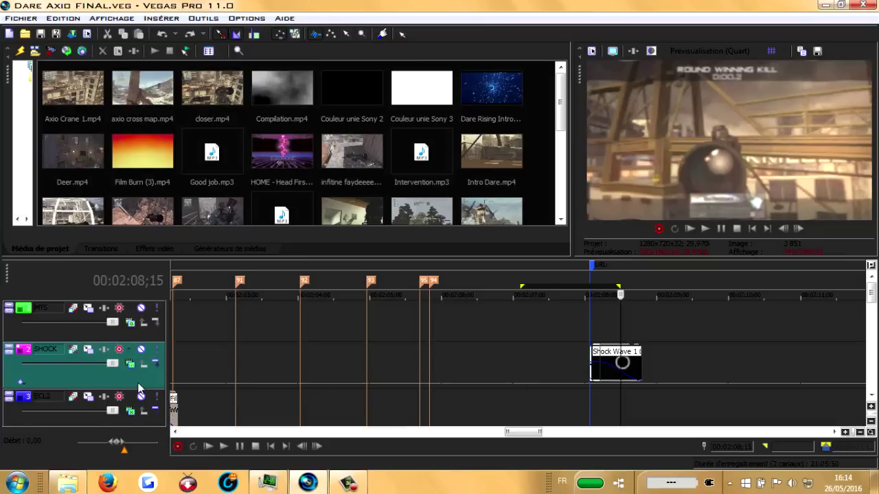
key("Delete")
scroll(603, 373, "down", 3)
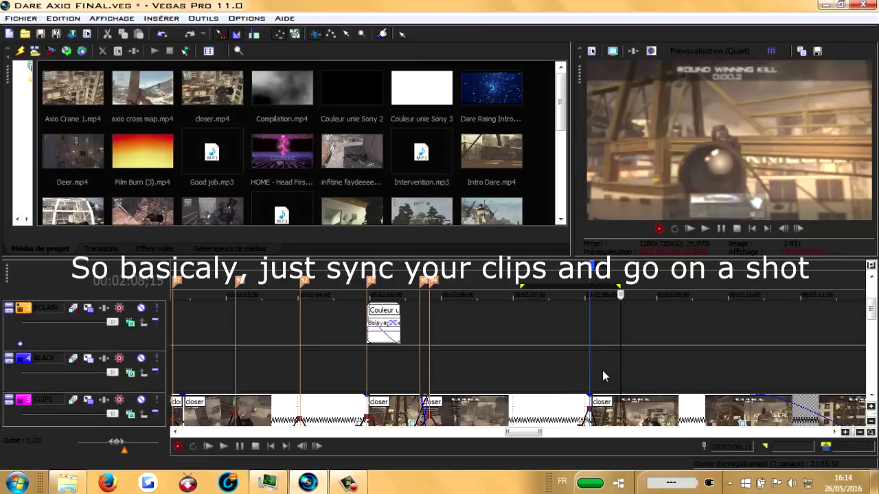
Place the playhead on the shot at 00:02:08;02 and insert a new video track above the CLIPS track.
left_click_drag(528, 322, 627, 341)
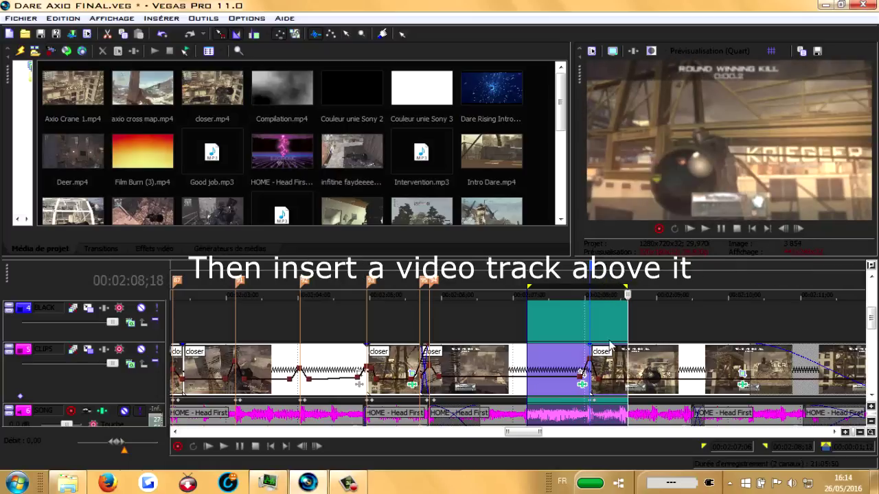
left_click(592, 339)
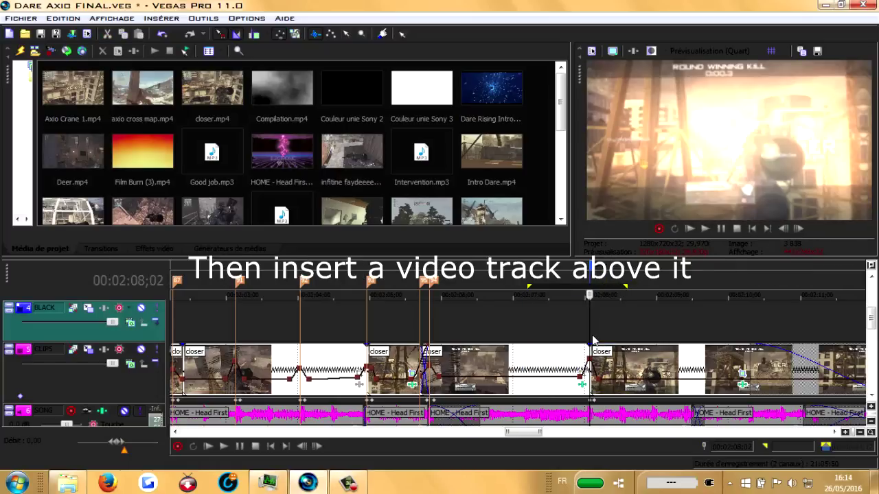
key("ctrl+shift+q")
scroll(151, 412, "up", 1)
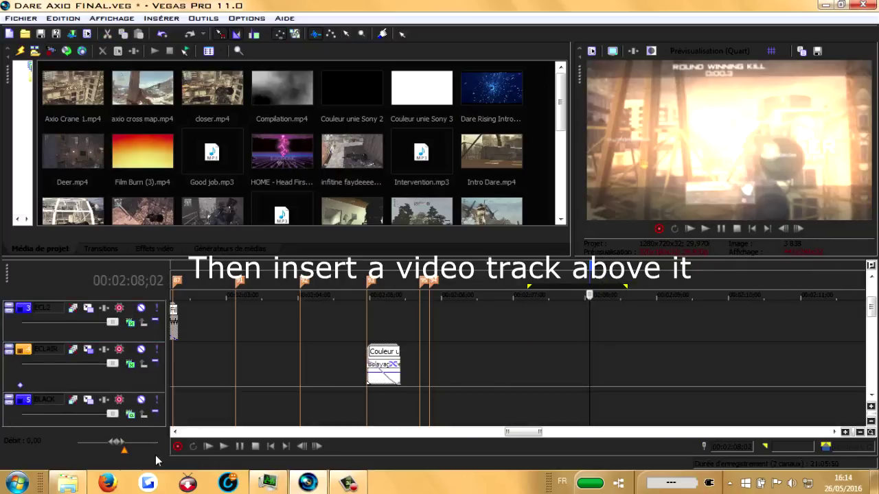
scroll(103, 377, "down", 2)
left_click(80, 318)
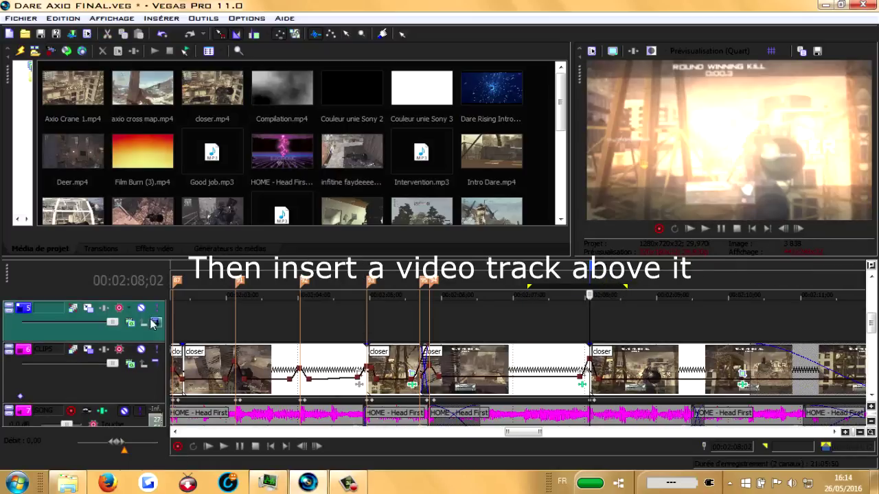
Name the video track above CLIPS WAVE.
double_click(52, 314)
type("WAVE")
key("Return")
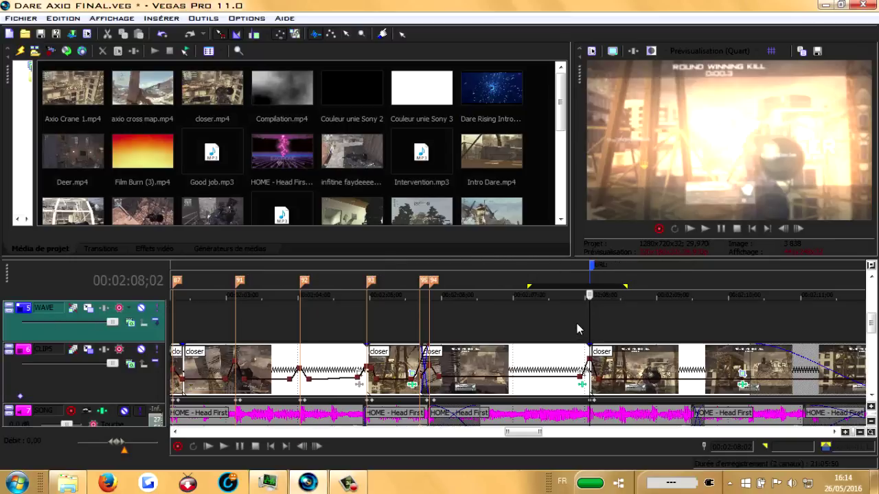
Import the Shock Wave (by Deer) (8) video from the Shock Waves Pack folder into the project media.
left_click(35, 51)
left_click(424, 144)
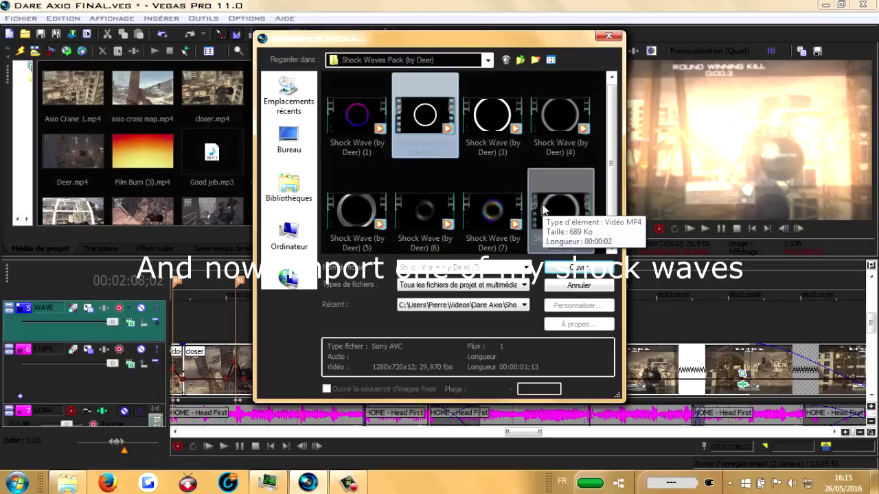
double_click(557, 228)
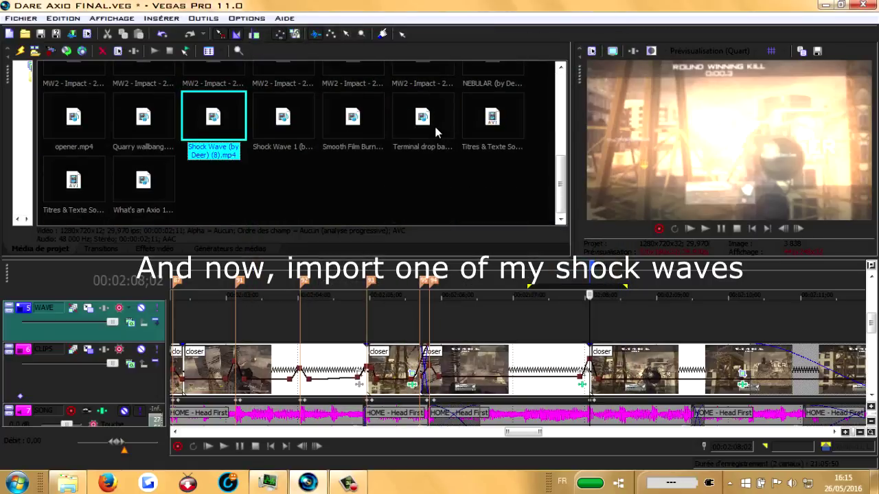
Place the Shock Wave (by Deer) (8) clip on the WAVE track at 00:02:08;02 and delete its audio track.
left_click_drag(233, 154, 645, 341)
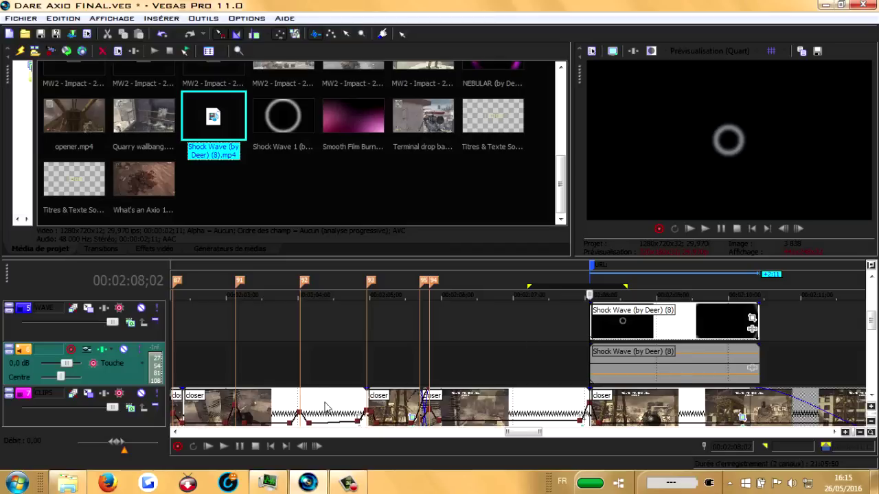
key("Delete")
Disable resampling for the Shock Wave (by Deer) (8) clip on the WAVE track.
left_click(656, 320)
right_click(649, 324)
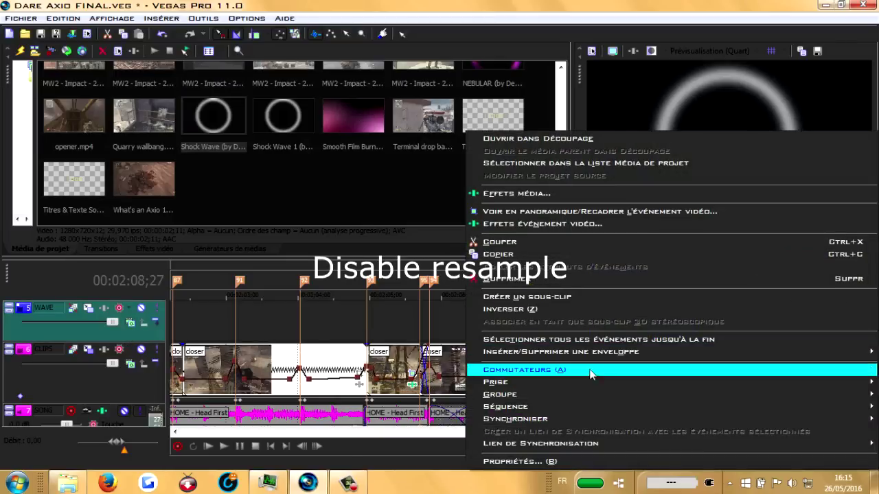
mouse_move(493, 383)
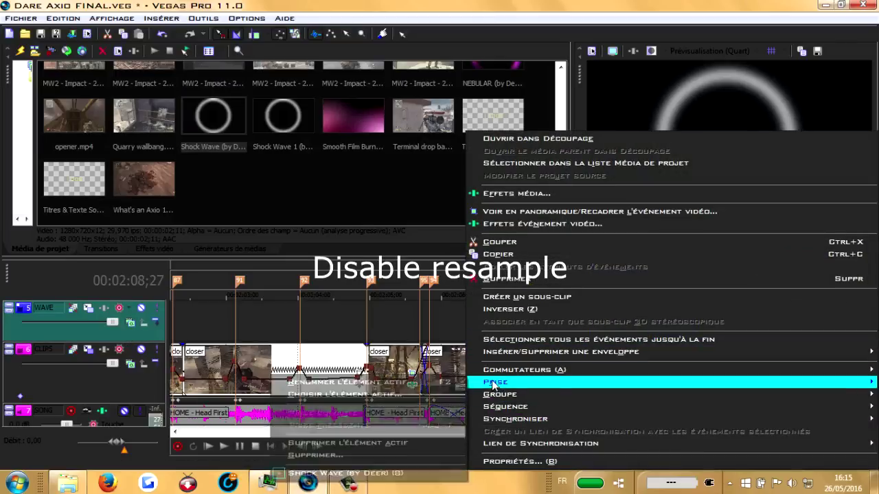
mouse_move(508, 370)
left_click(301, 467)
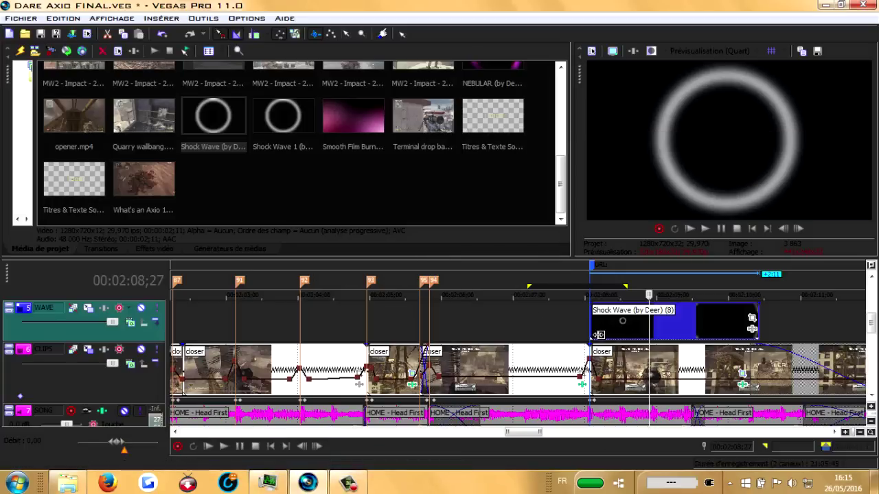
Move the playhead to 00:02:08;24 within the shock wave and set the WAVE track's compositing mode to Personnaliser.
left_click_drag(574, 329, 639, 328)
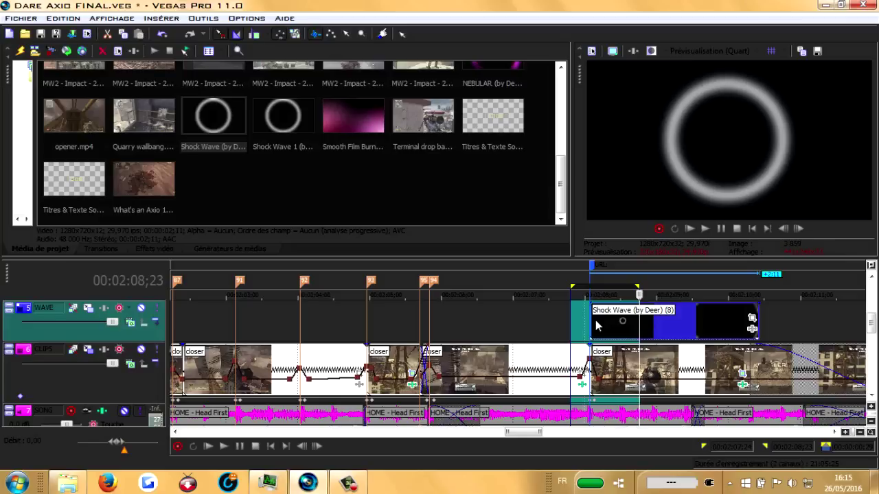
left_click(642, 331)
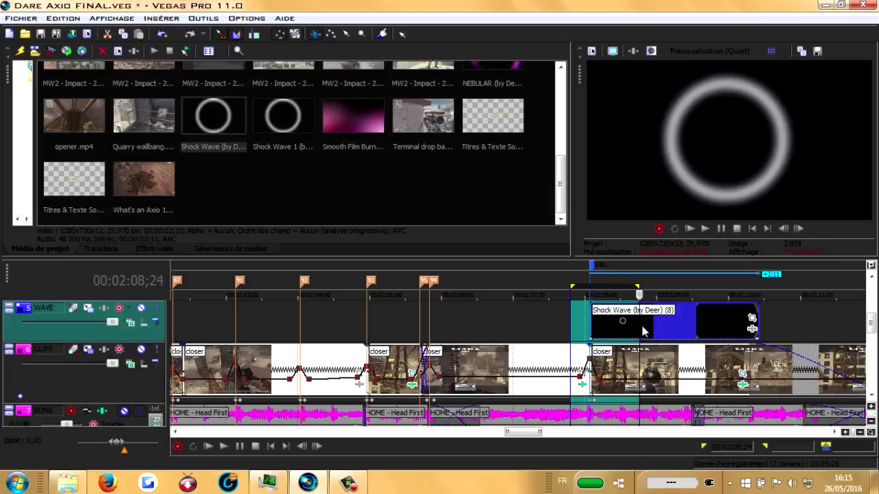
left_click(131, 323)
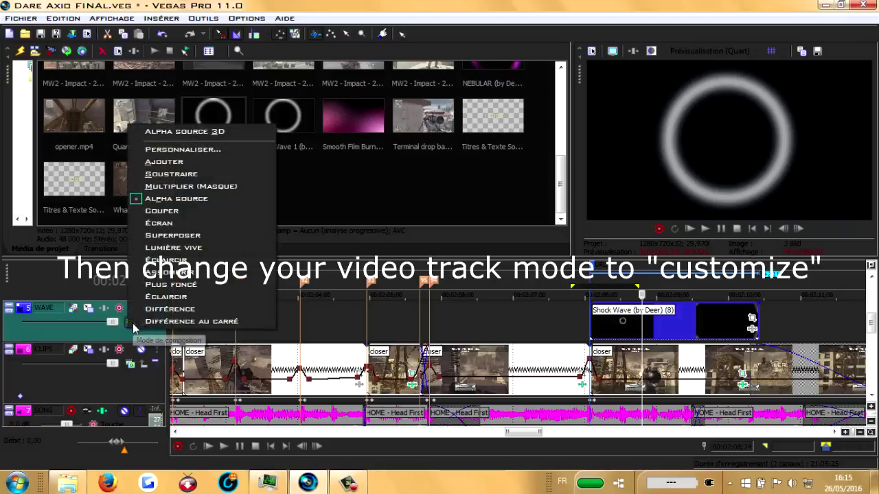
left_click(168, 149)
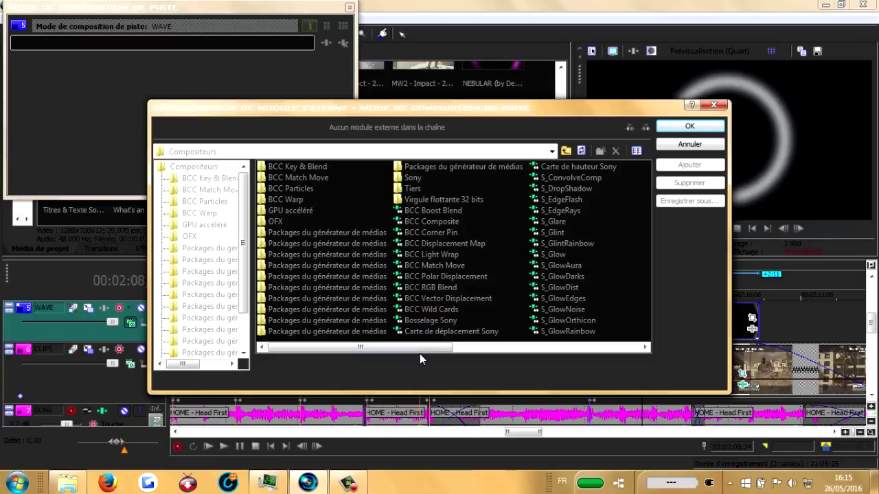
Apply the Carte de hauteur Sony effect as the WAVE track's custom compositing mode.
left_click_drag(419, 349, 464, 349)
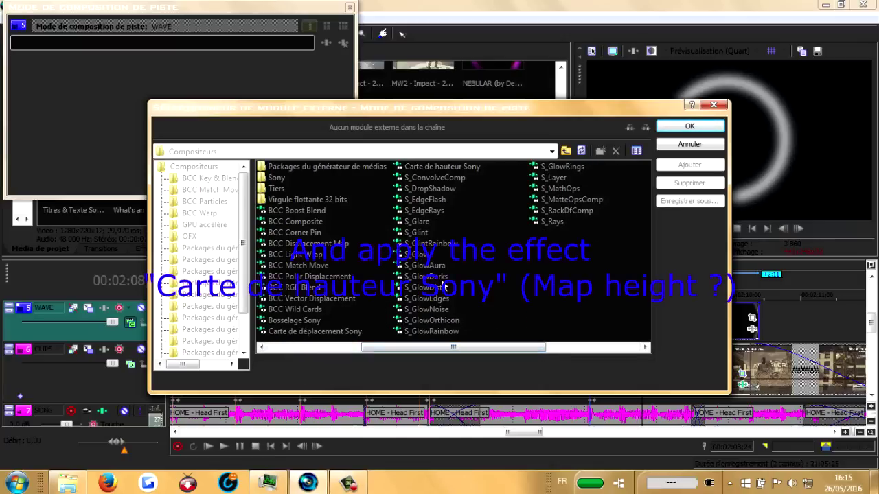
left_click(439, 170)
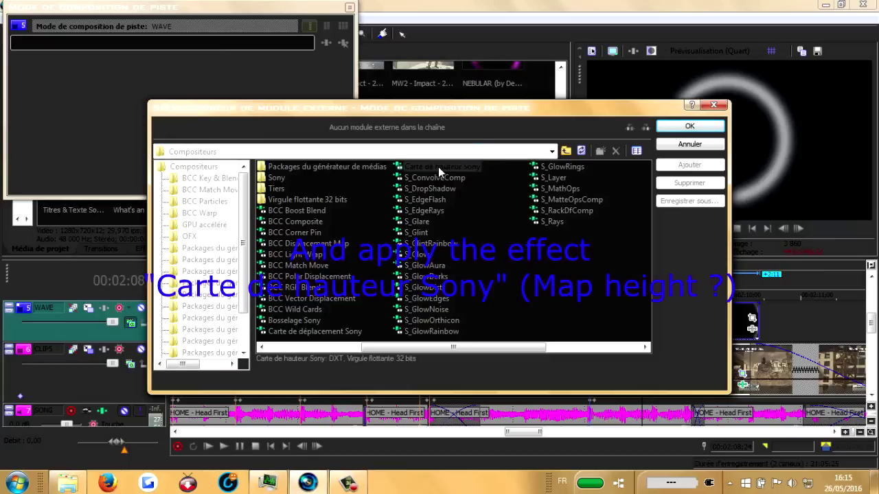
left_click(440, 170)
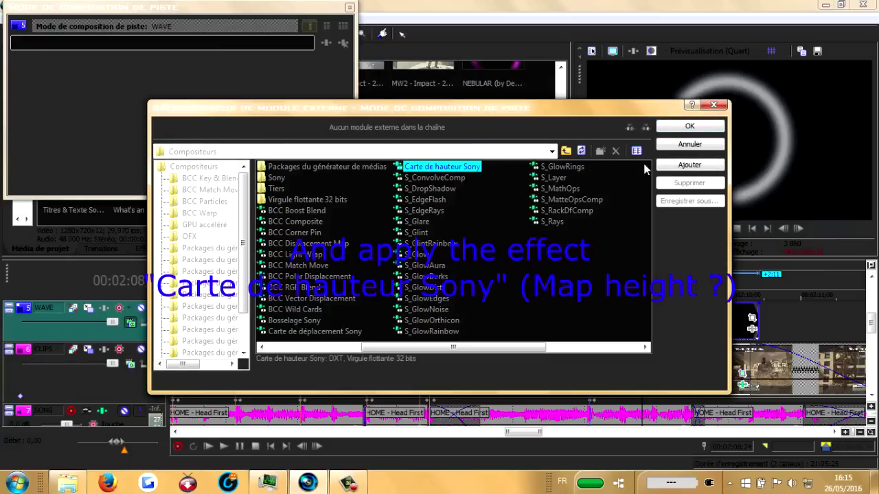
left_click(669, 131)
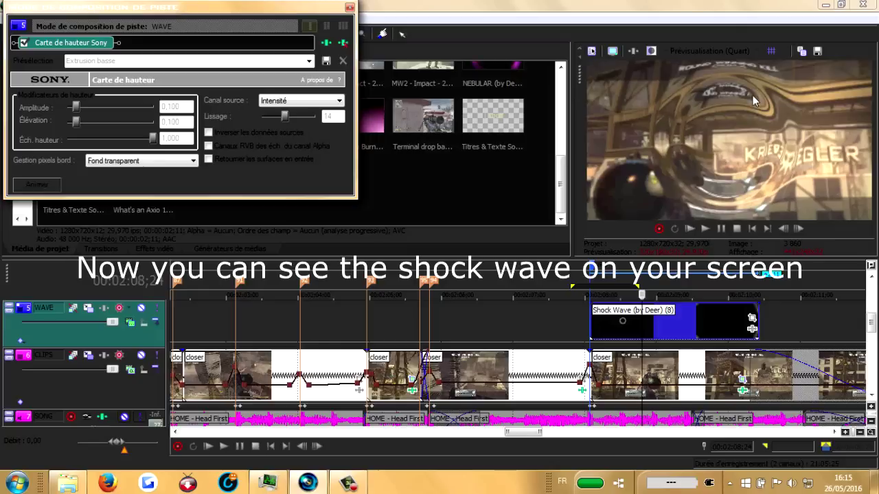
Try raising the height map's Lissage value to 25.
left_click_drag(289, 117, 292, 117)
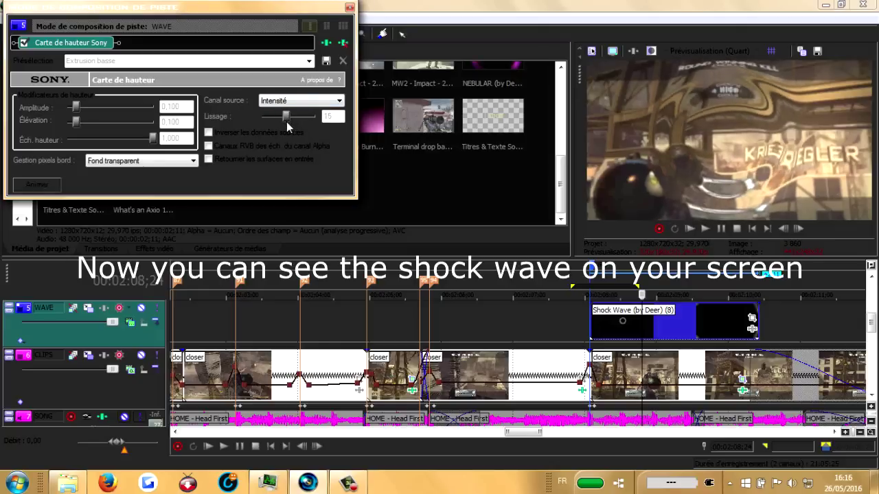
mouse_move(287, 125)
left_mouse_down()
mouse_move(273, 129)
mouse_move(304, 126)
left_mouse_up()
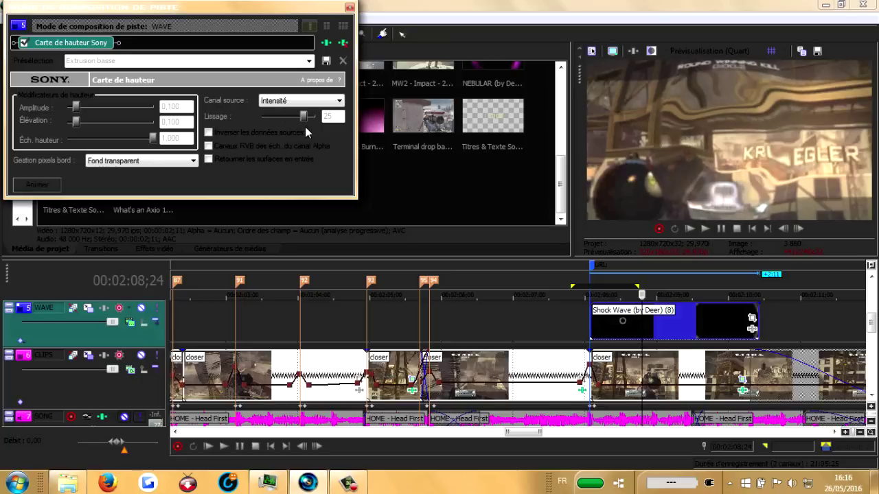
Load the SHOCK WAVE preset for the Carte de hauteur Sony effect and close the track compositing settings.
left_click(310, 61)
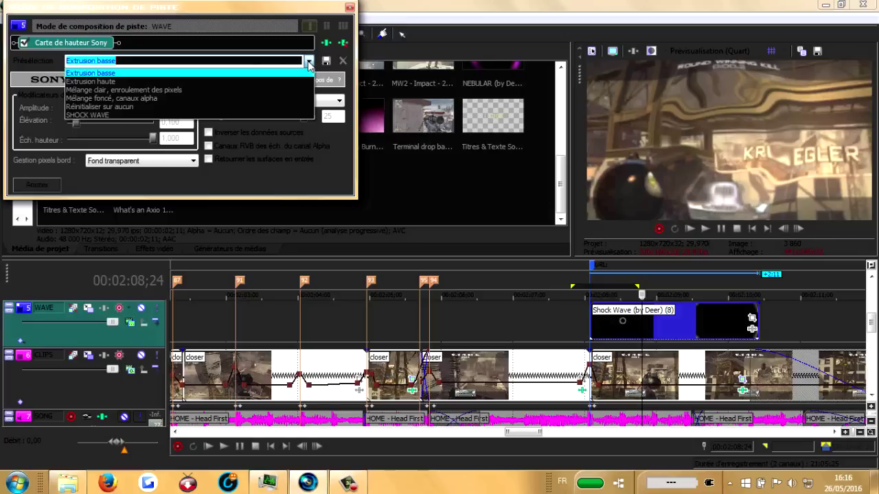
left_click(256, 115)
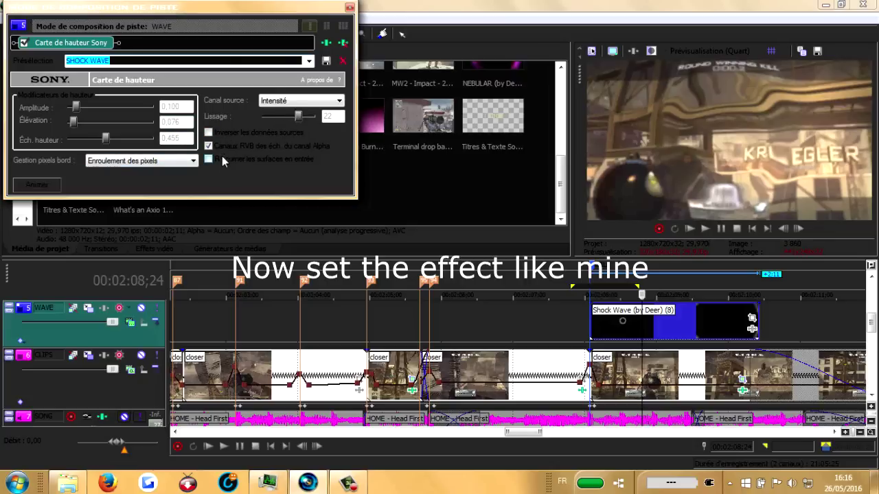
left_click(172, 65)
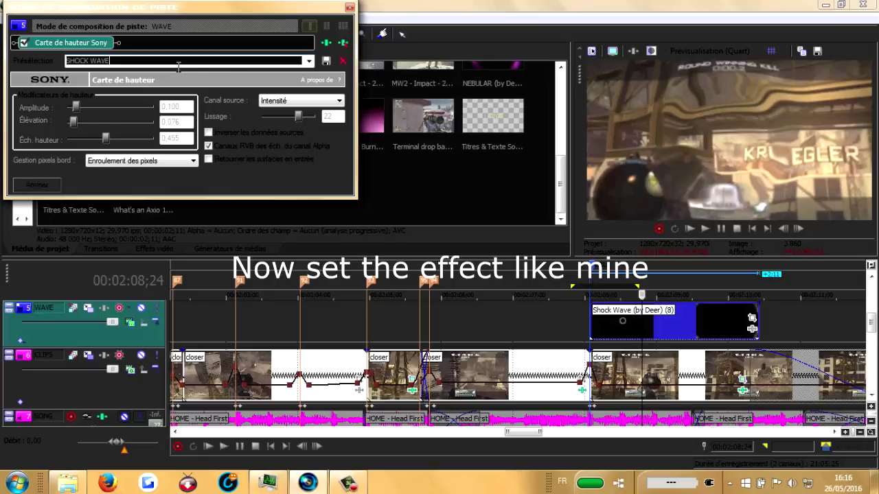
left_click_drag(67, 60, 113, 61)
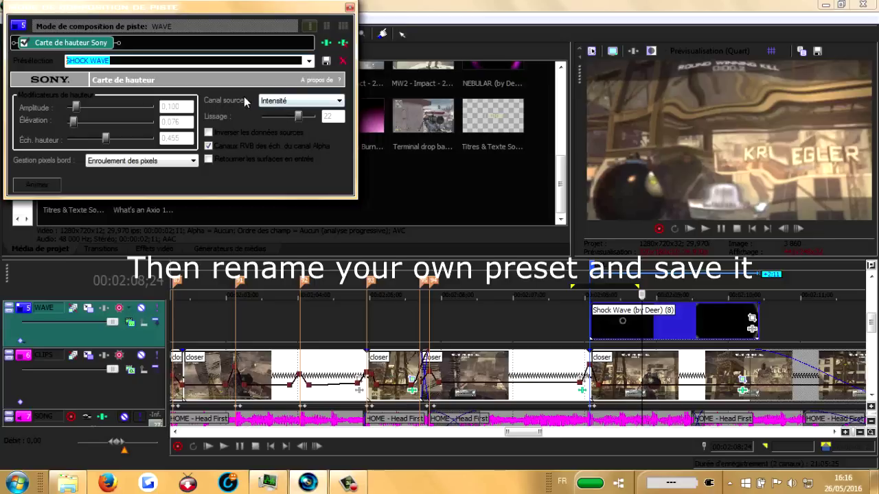
left_click(350, 10)
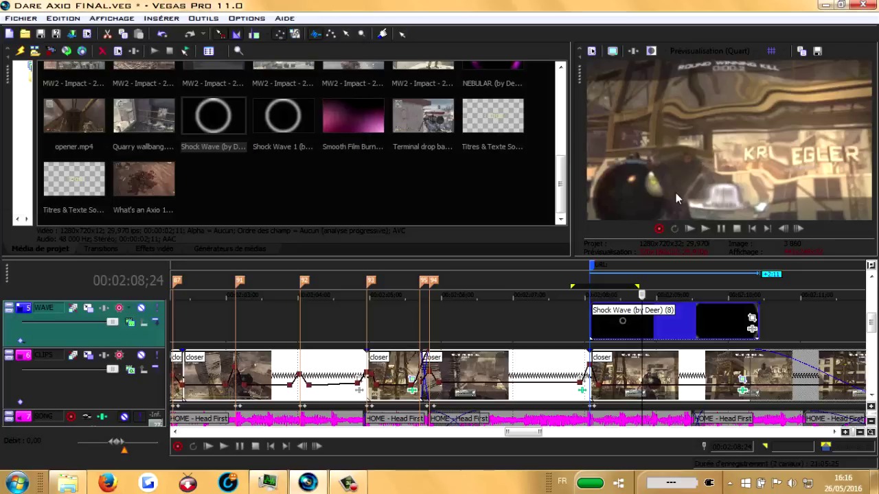
Speed up the shock wave clip on the WAVE track by time-compressing its end 00:00:01;09 earlier.
left_click_drag(564, 331, 699, 352)
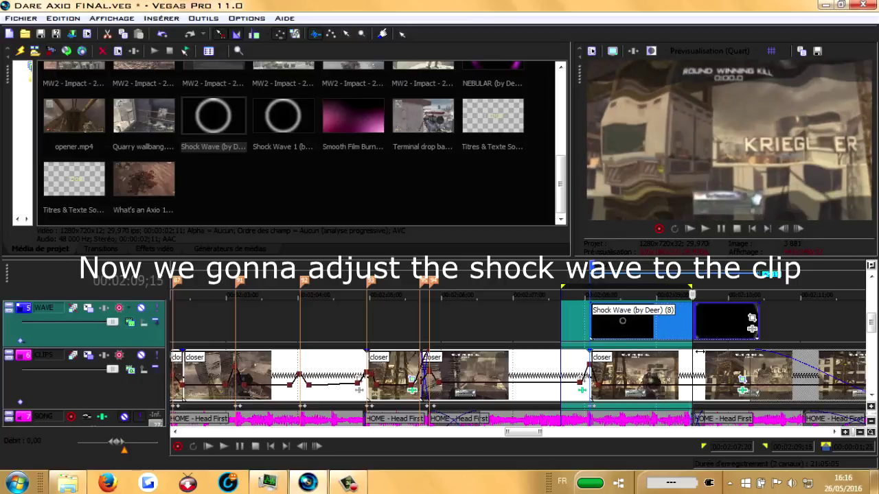
left_click(595, 338)
left_click(667, 328)
left_click(651, 328)
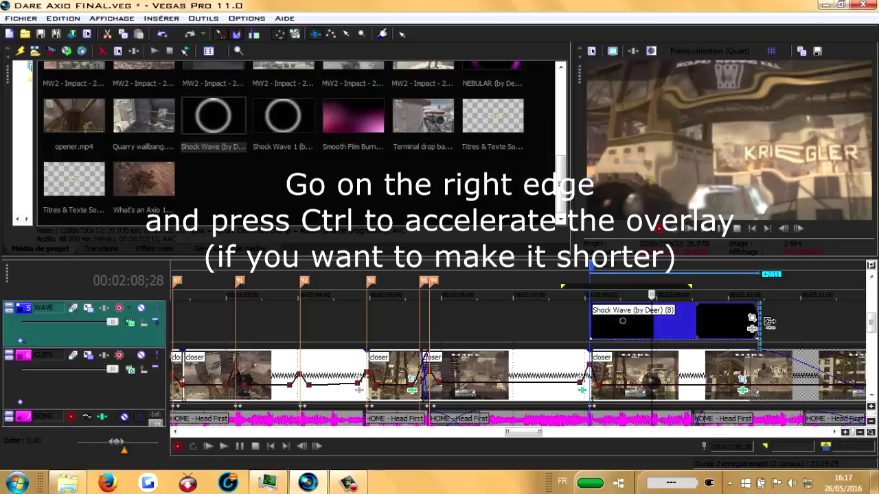
left_click_drag(769, 323, 761, 326)
left_click_drag(750, 325, 663, 323)
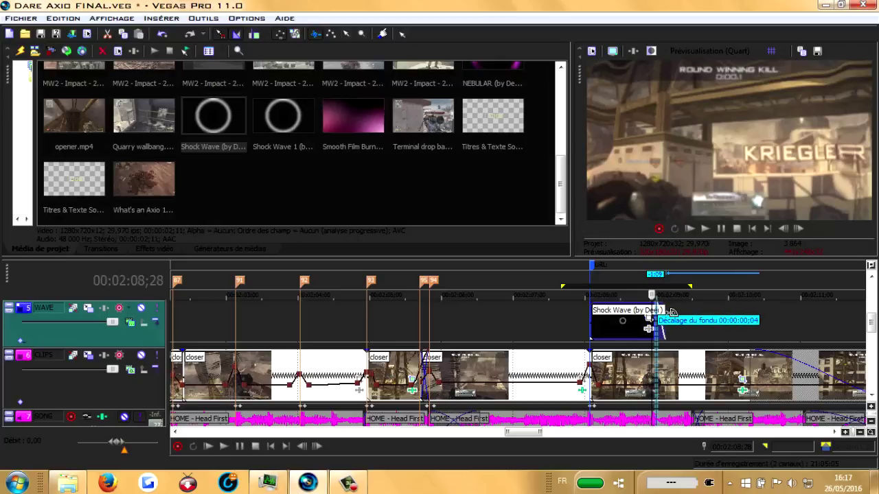
Lengthen the fade-out at the end of the shock wave clip to 00:00:00;19 and check the clip's beginning.
left_click_drag(663, 307, 633, 315)
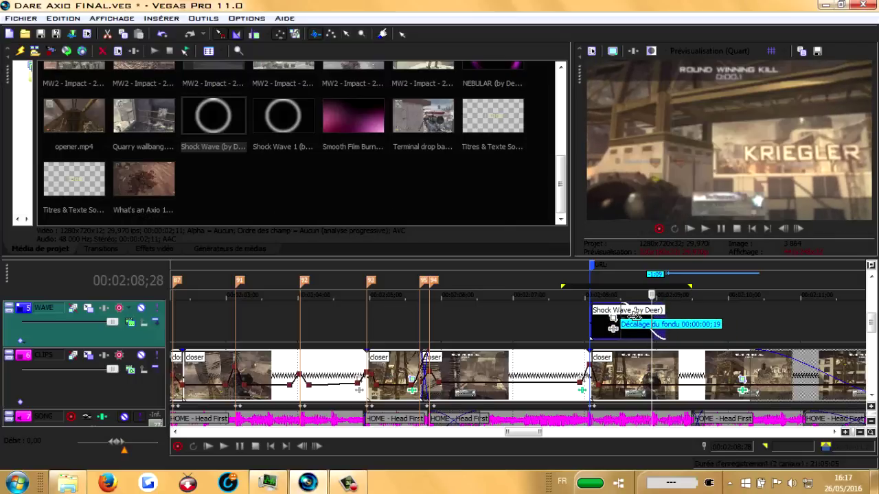
left_click_drag(634, 316, 634, 316)
left_click(591, 335)
left_click_drag(575, 330, 589, 332)
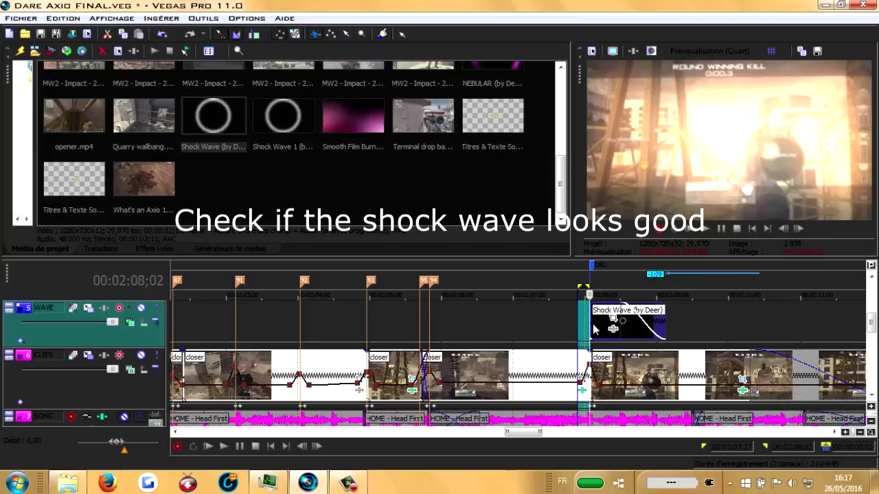
Cut 5 frames from the beginning of the shock wave clip, keep its start at 00:02:08;02 and preview it.
scroll(604, 329, "up", 3)
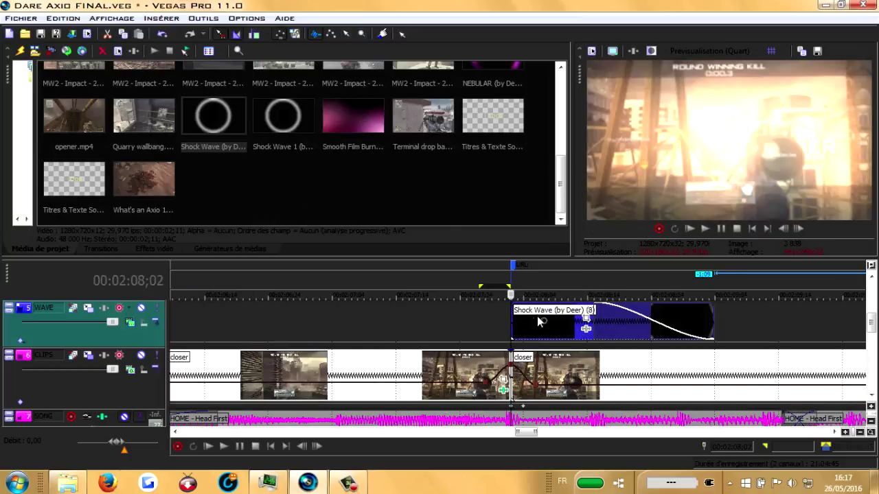
mouse_move(512, 327)
left_mouse_down()
mouse_move(552, 328)
mouse_move(521, 334)
left_mouse_up()
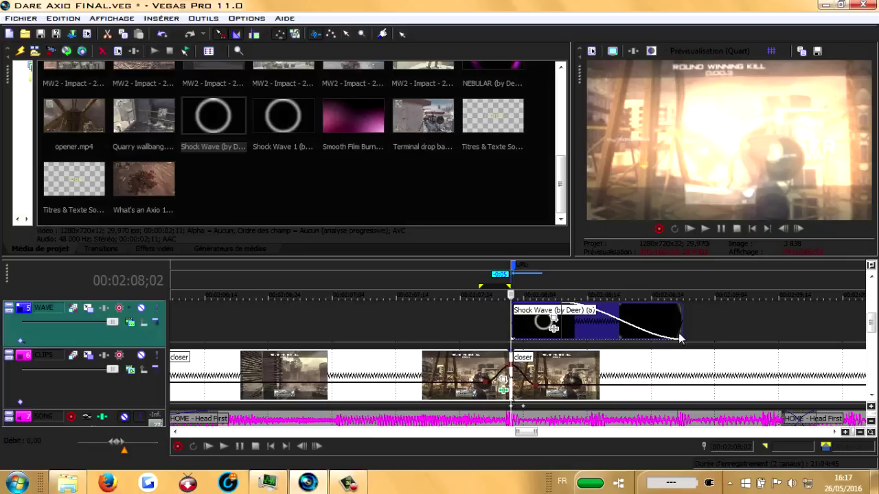
left_click_drag(473, 331, 572, 332)
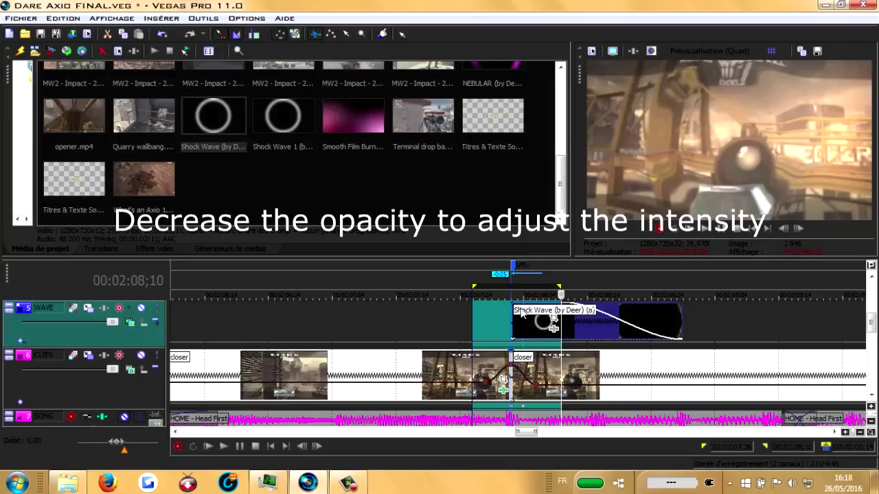
Lower the shock wave clip's opacity slightly and extend its end by 6 frames, checking the distortion around 00:02:08;23.
left_click_drag(531, 308, 724, 333)
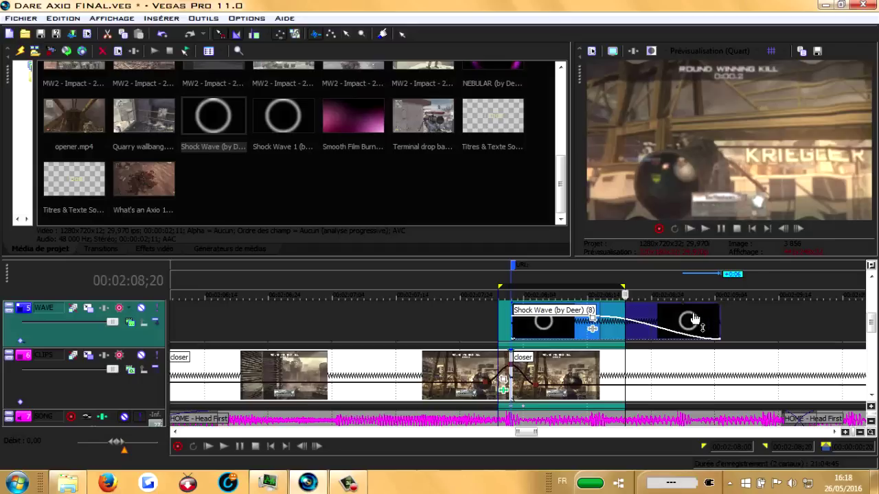
left_click(644, 303)
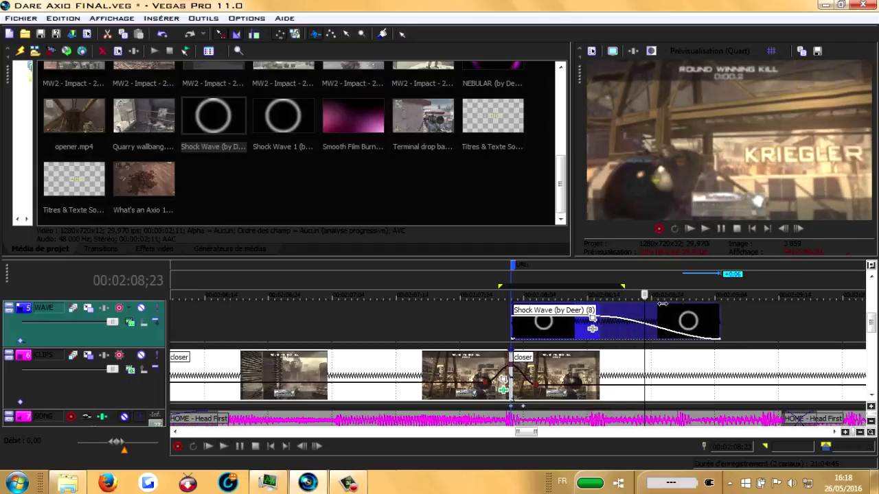
key("space")
key("space")
key("Right")
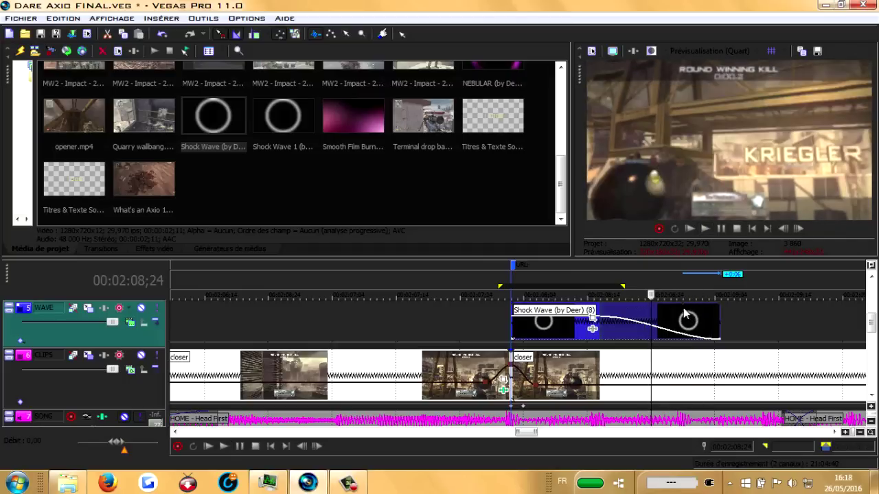
Scrub back and forth through the shock wave on the WAVE track to examine the distortion over the shot.
left_click_drag(457, 322, 658, 330)
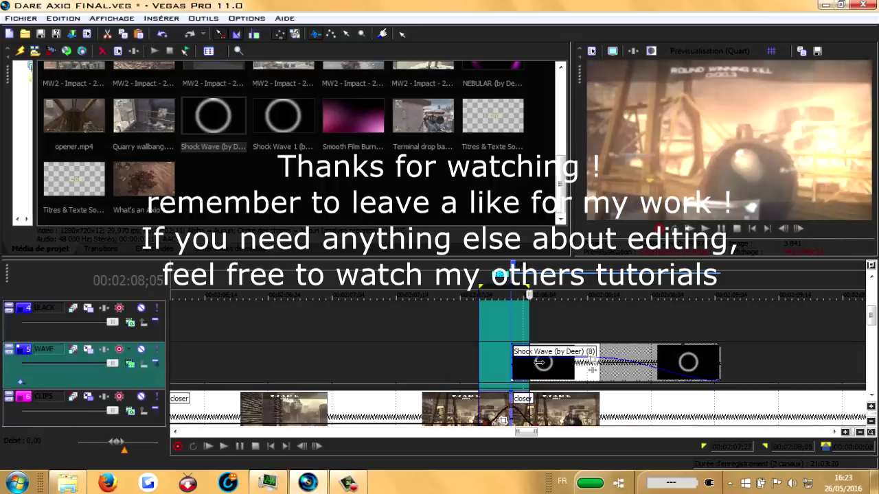
left_click_drag(539, 364, 598, 360)
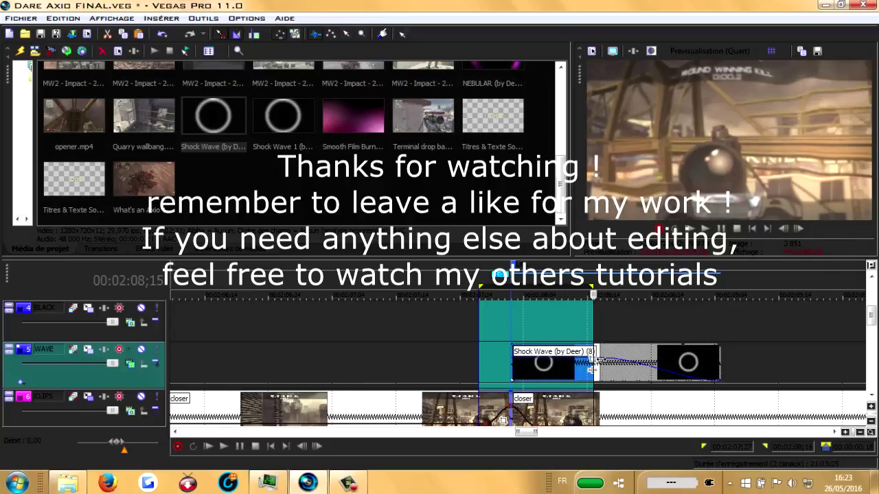
left_click_drag(597, 358, 573, 358)
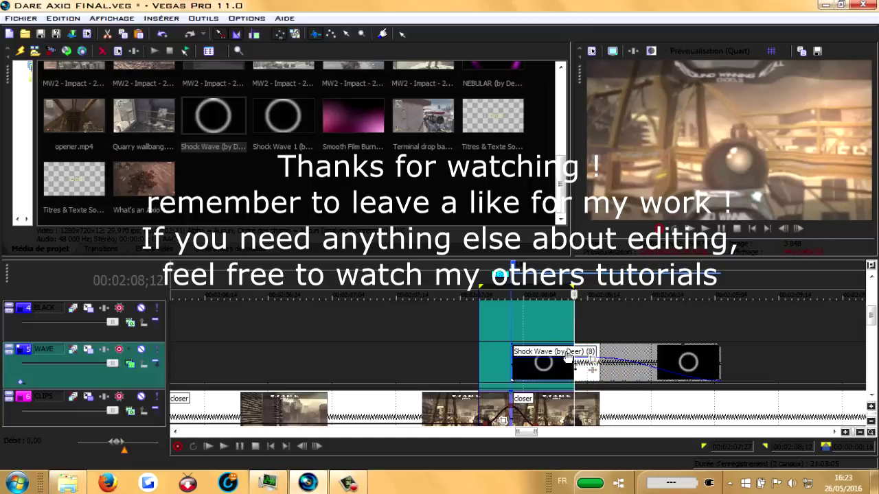
left_click(509, 329)
left_click(523, 369)
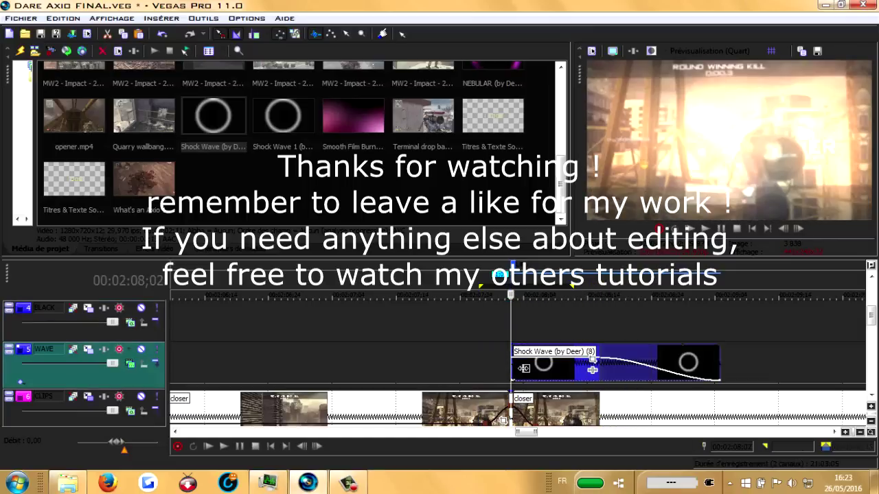
left_click_drag(493, 333, 590, 340)
left_click(523, 378)
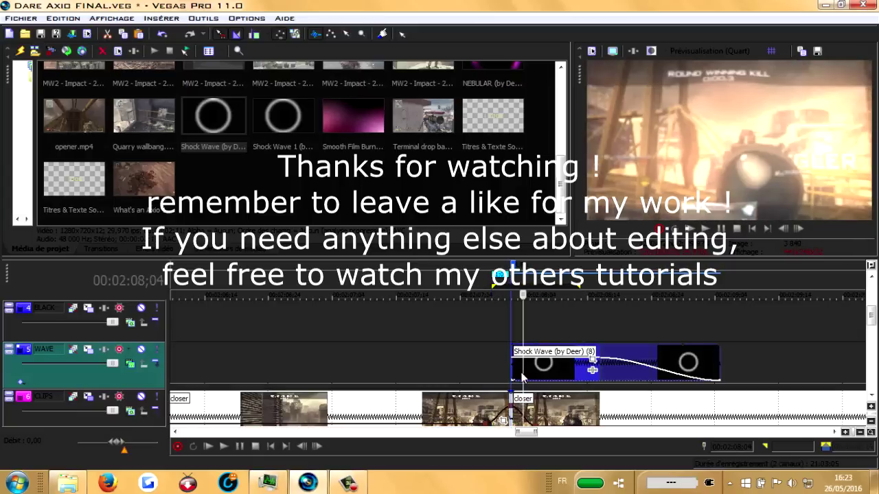
left_click_drag(498, 342, 606, 316)
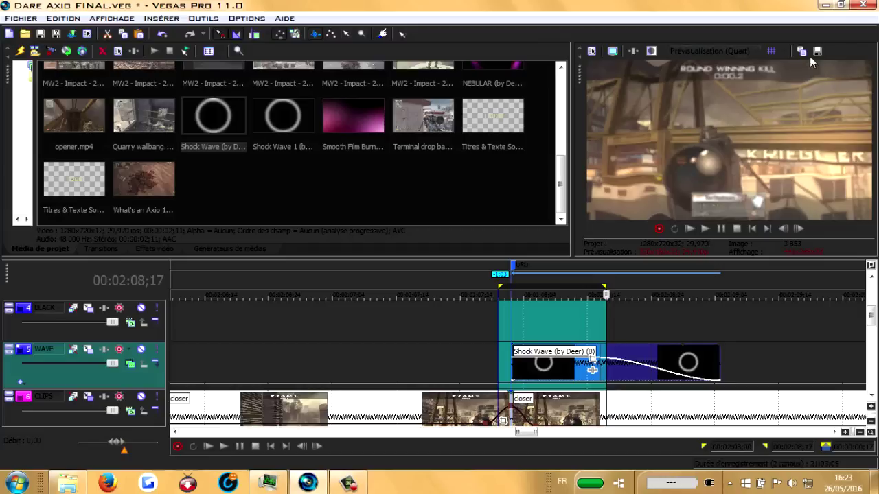
left_click(544, 369)
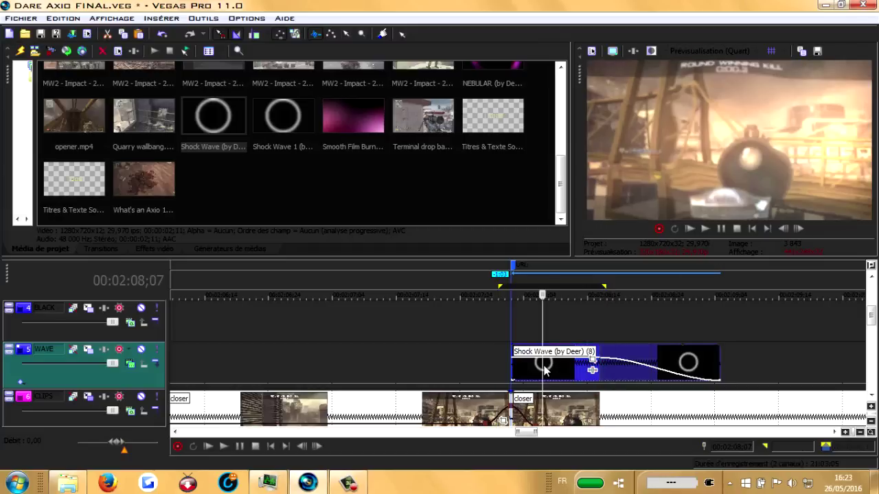
left_click(538, 375)
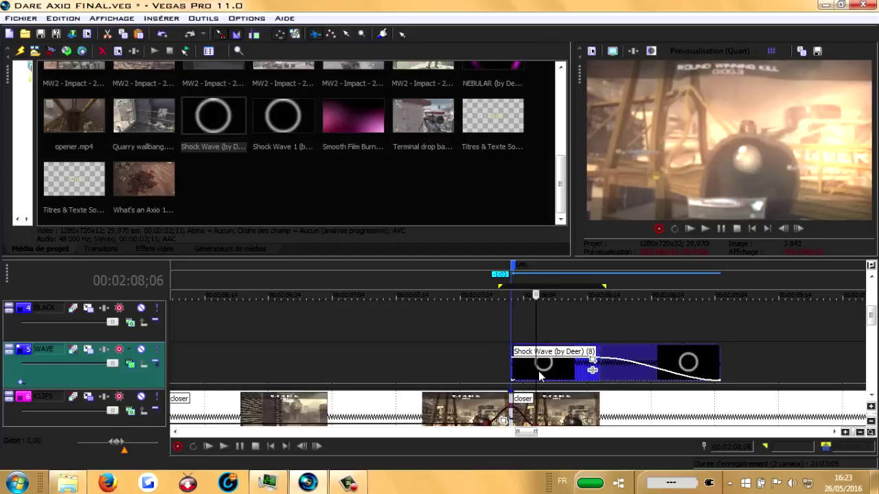
Paste a copy of the shock wave clip onto the ECLAIR track at 00:02:08;02 and preview it at 00:02:08;07.
scroll(540, 375, "up", 1)
left_click(508, 333)
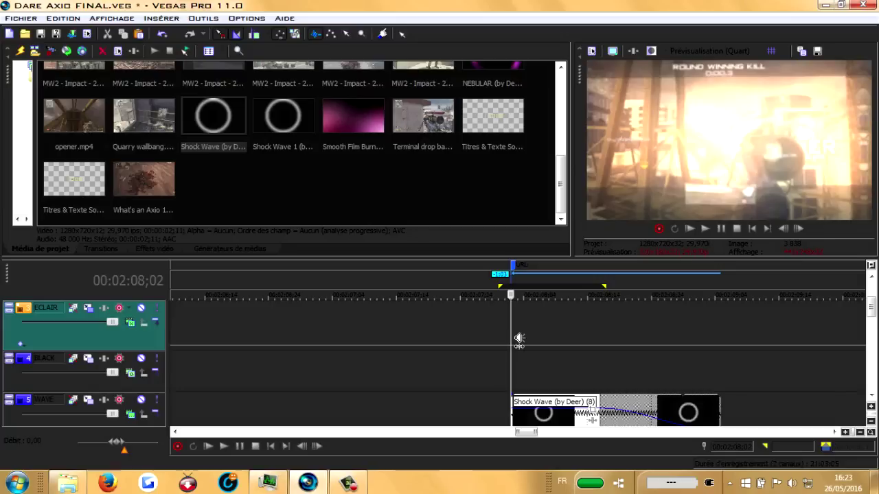
key("ctrl+v")
left_click(542, 338)
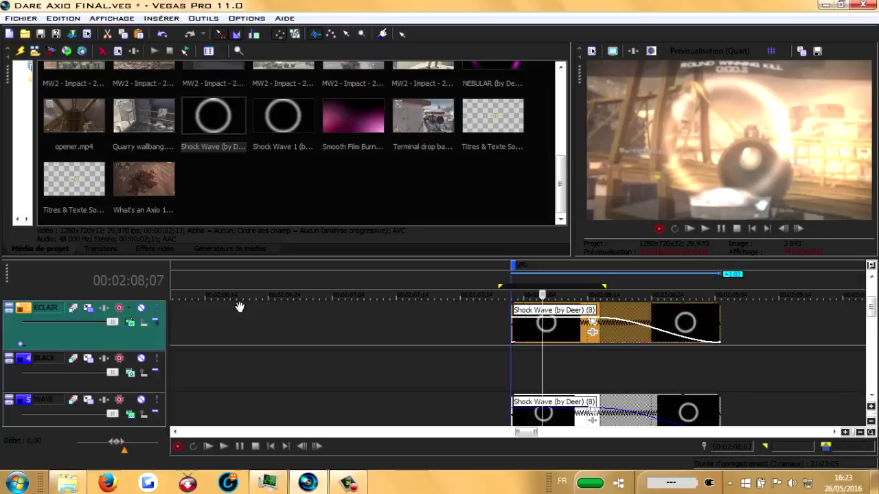
Set the ECLAIR track's compositing mode to Éclaircir, lower its shock wave clip's opacity to 22 % and preview the result.
left_click(129, 324)
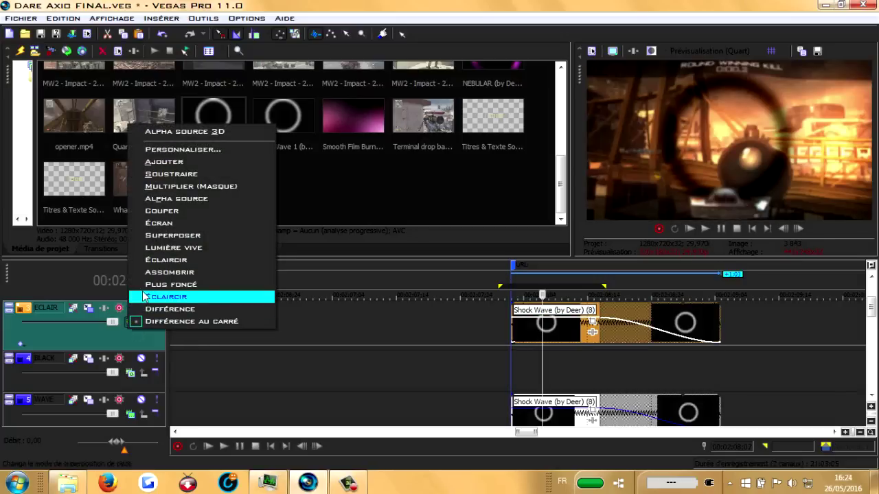
left_click(146, 261)
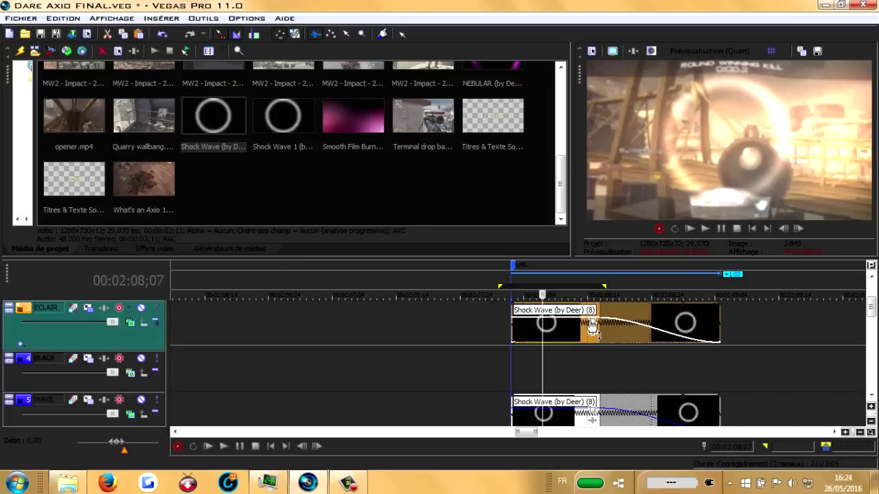
left_click_drag(591, 332, 584, 334)
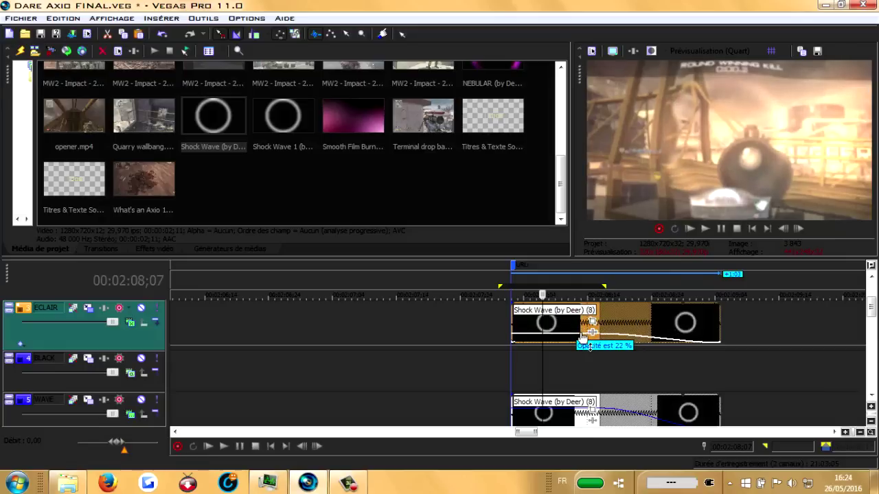
left_click_drag(497, 357, 597, 368)
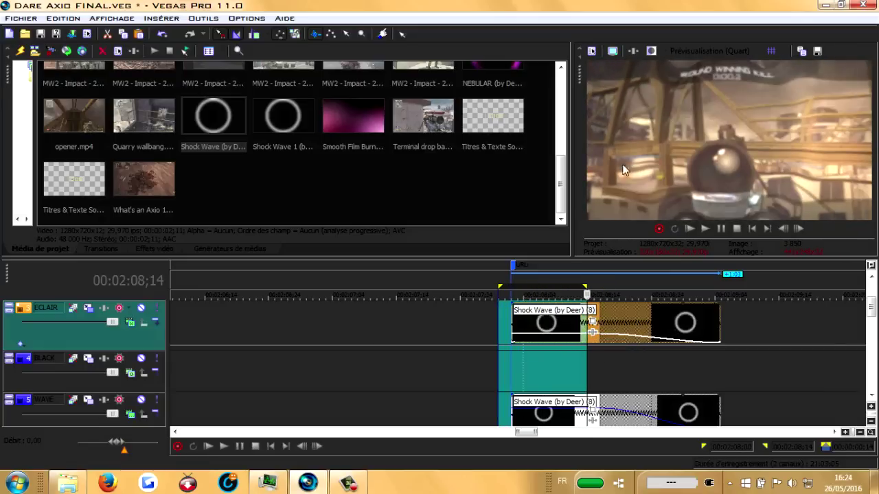
Look over the clips in the Shock Waves Pack (by Deer) folder in Windows Explorer, return to Vegas Pro and preview the effect.
mouse_move(67, 483)
left_click(78, 412)
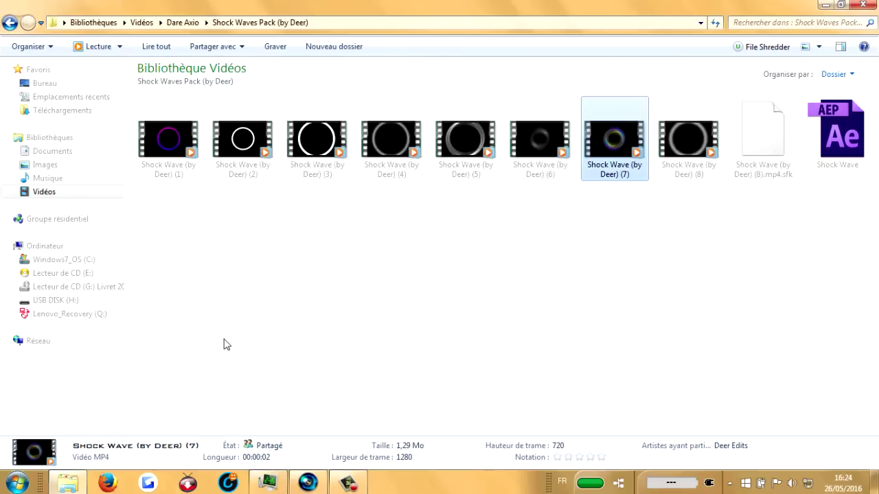
left_click(236, 291)
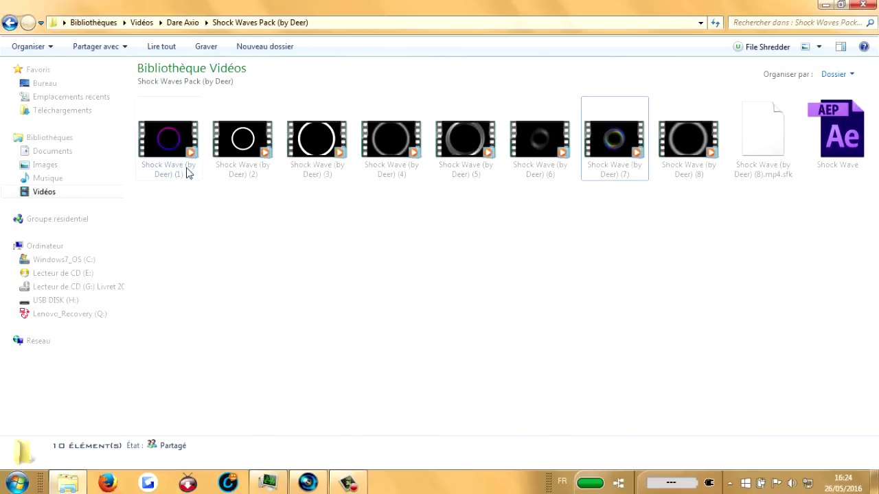
left_click(175, 167)
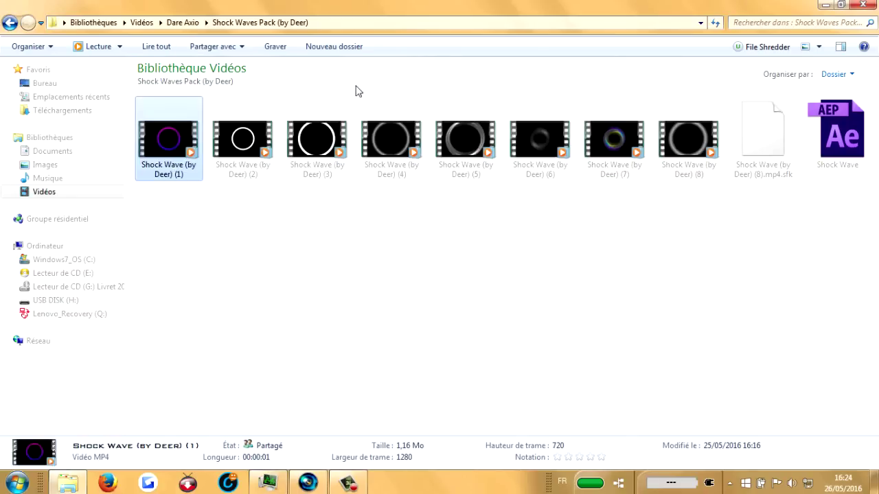
left_click(597, 132)
left_click(308, 482)
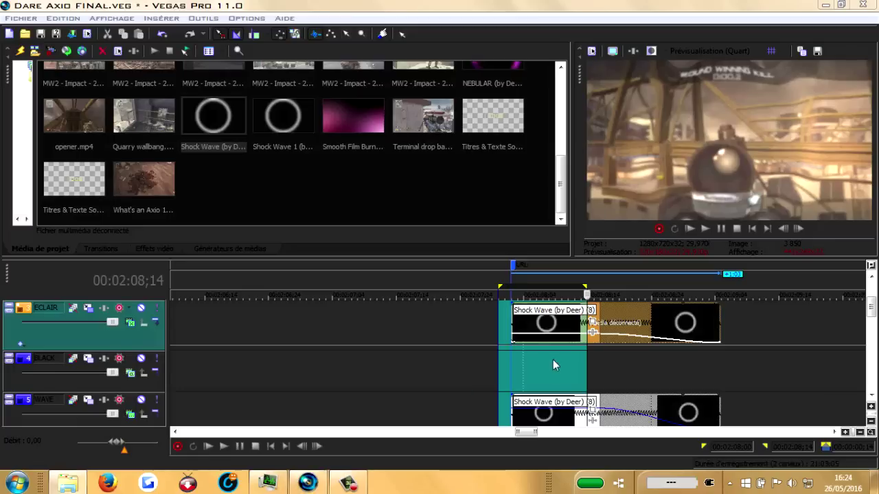
left_click_drag(516, 381, 553, 386)
left_click(545, 374)
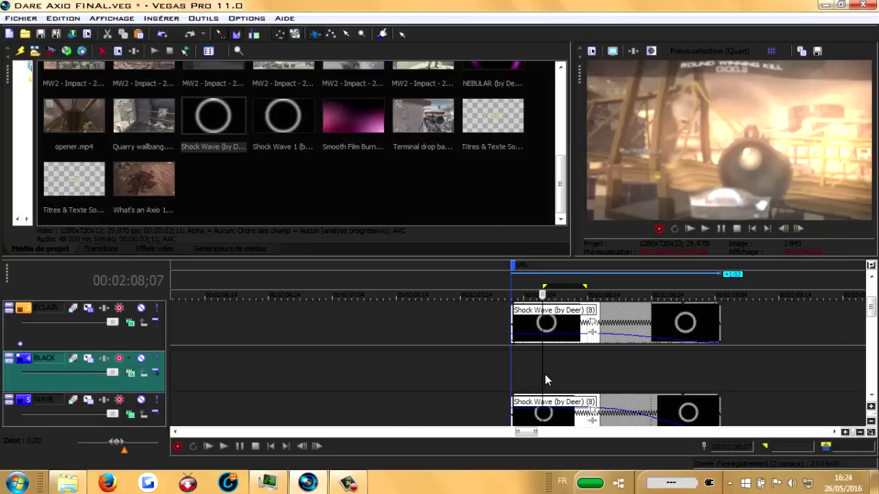